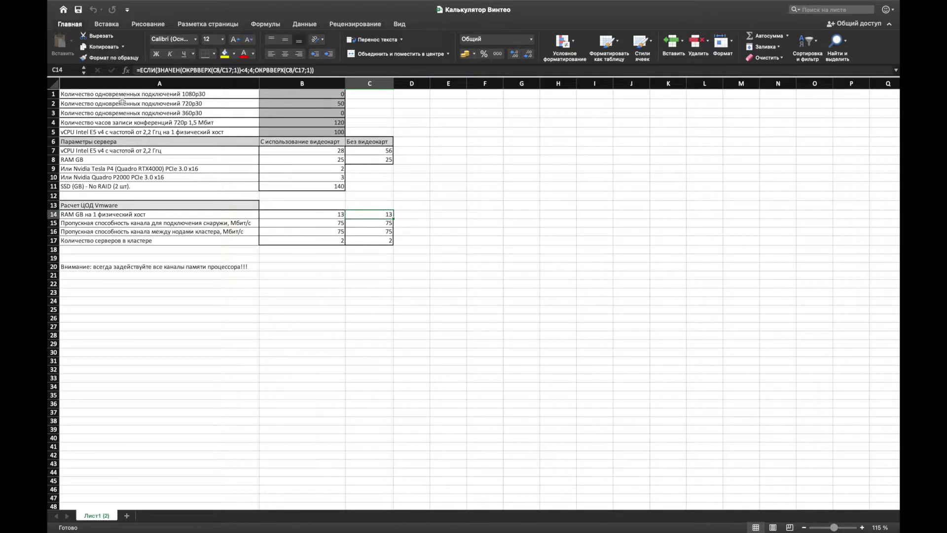
Review the calculator's connection and recording inputs, server parameters, and VMware data-centre section
drag(102, 95, 299, 118)
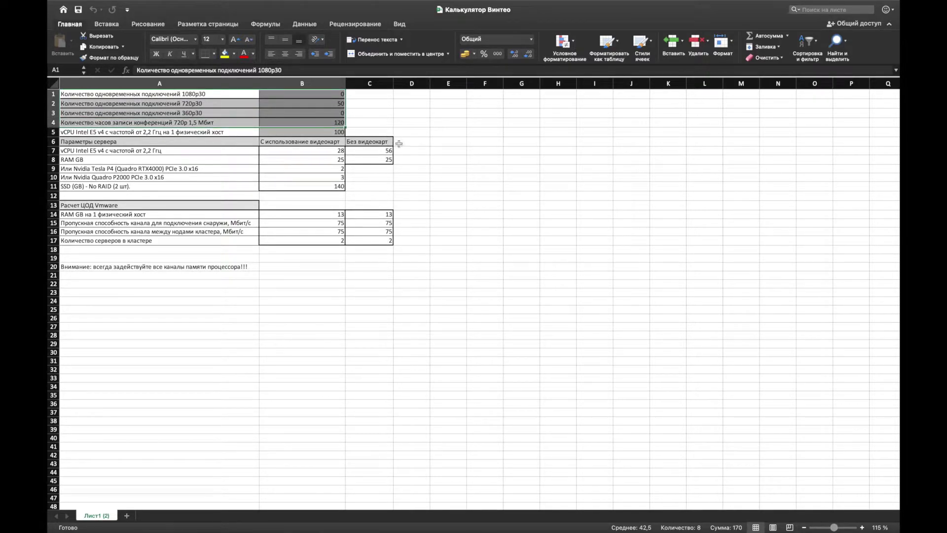
click(393, 166)
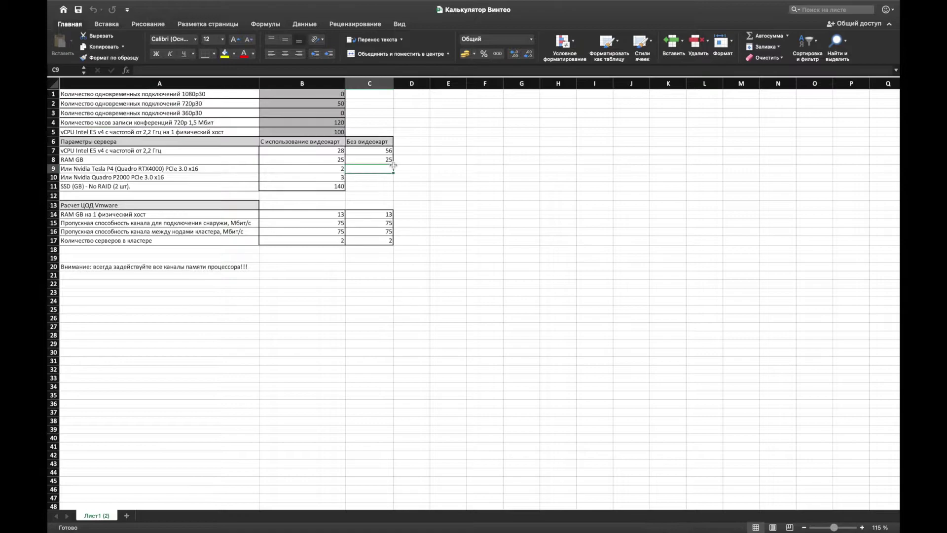
click(87, 132)
drag(376, 248, 100, 205)
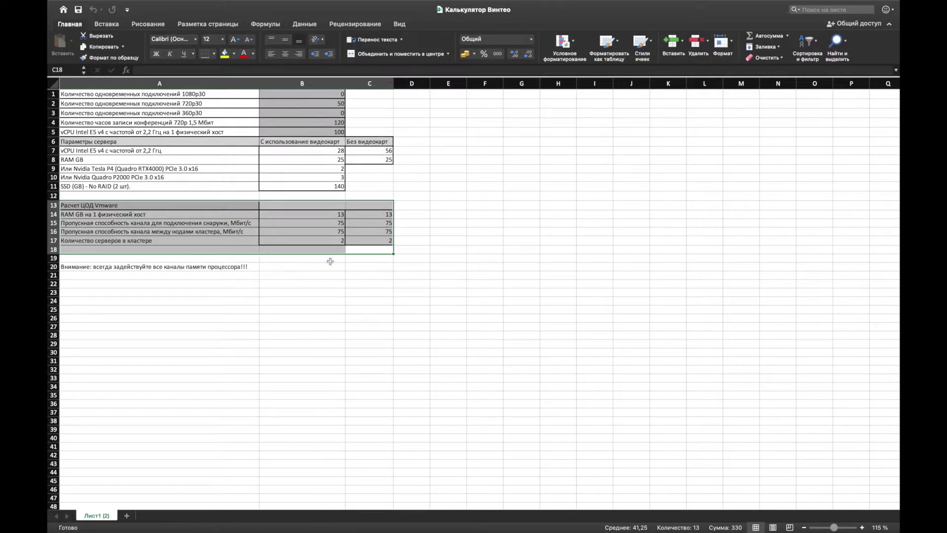
click(368, 252)
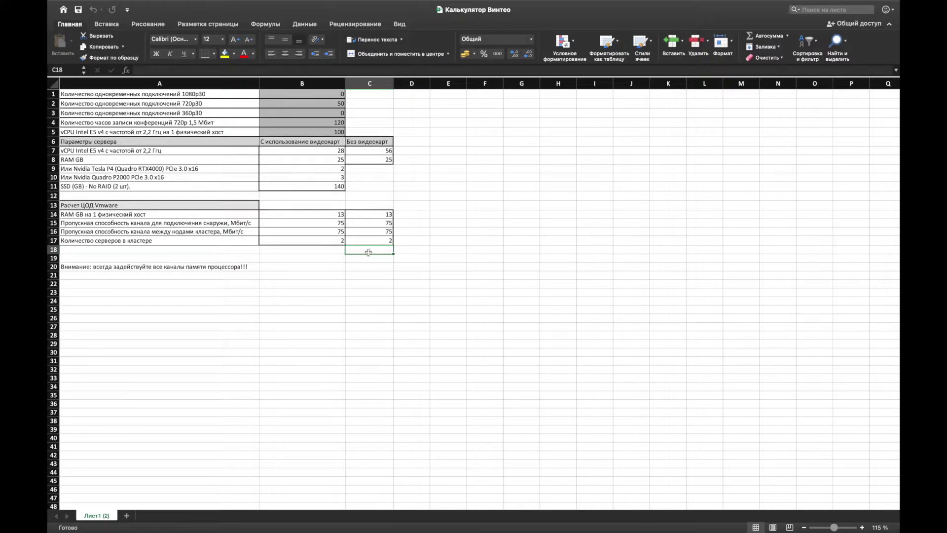
click(310, 234)
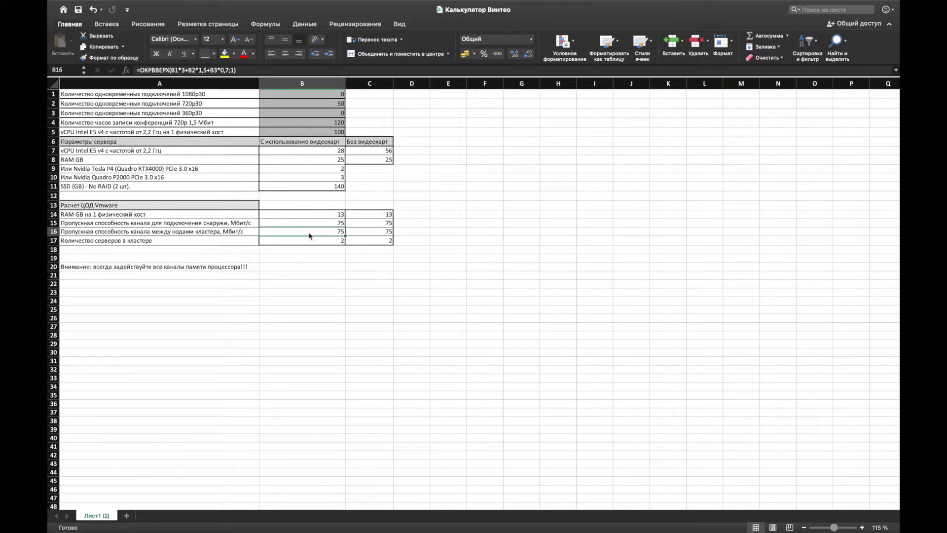
Set the number of simultaneous 1080p30 connections to 10 and of 720p30 connections to 40
double_click(334, 95)
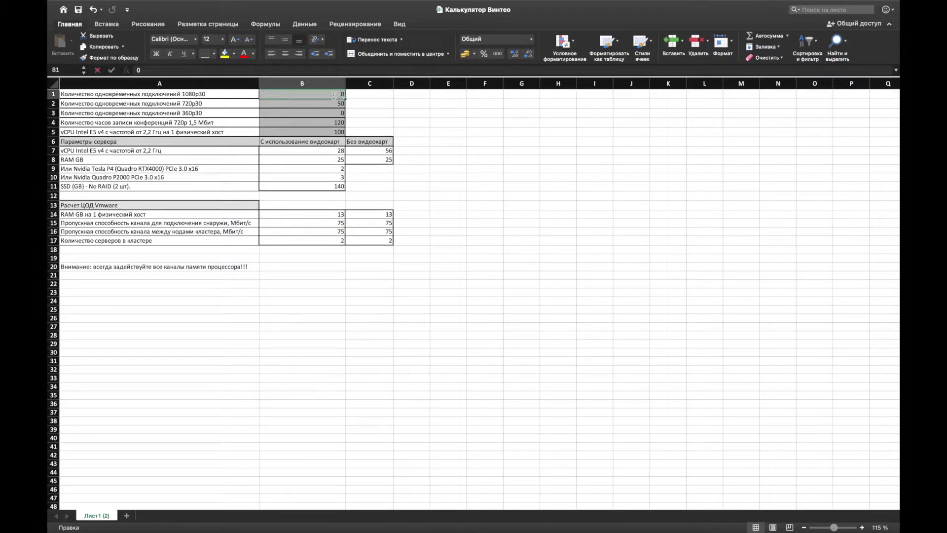
text(1)
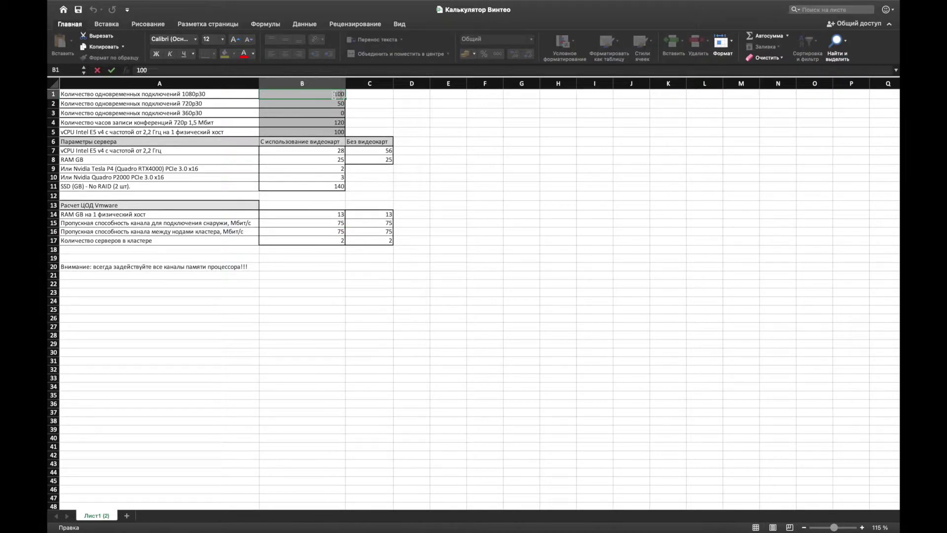
double_click(321, 105)
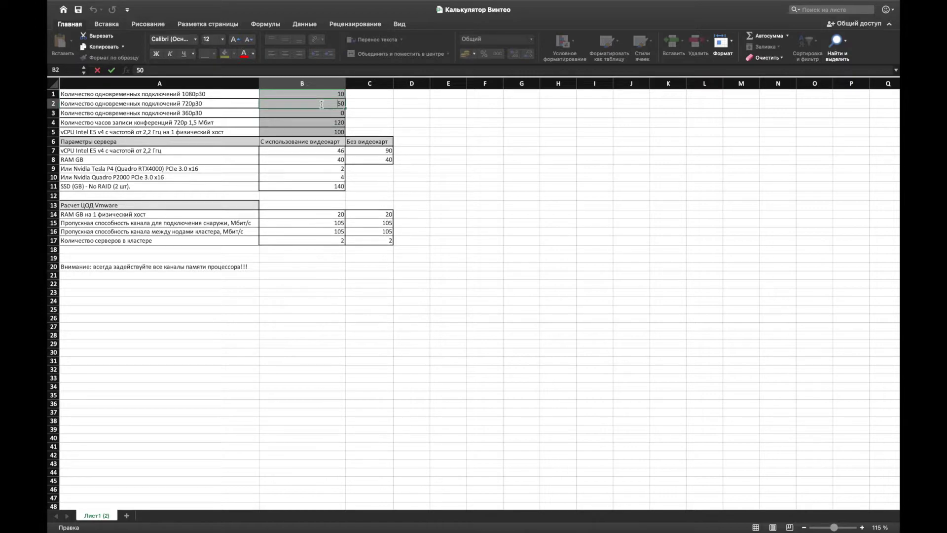
key(BackSpace)
text(4)
click(370, 122)
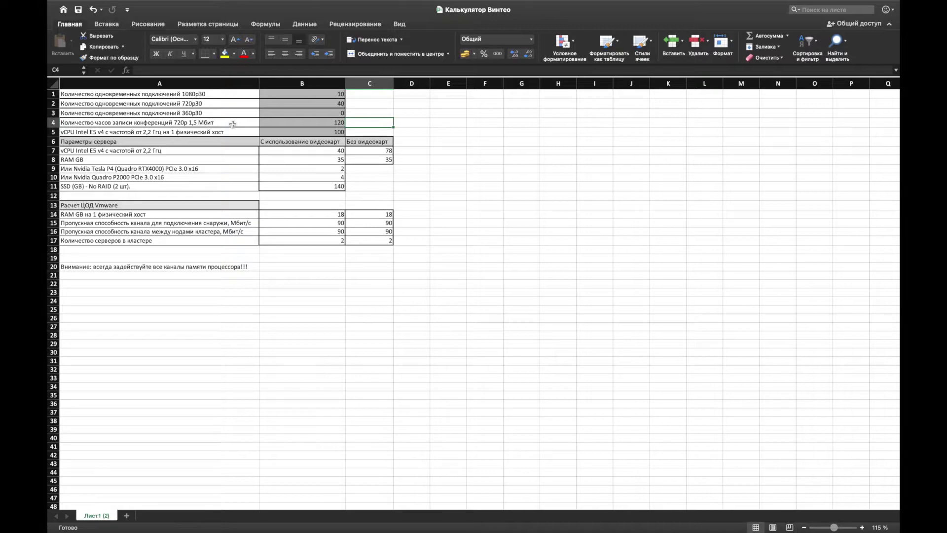
Set the number of simultaneous 720p30 connections to 80
double_click(341, 105)
key(BackSpace)
text(8)
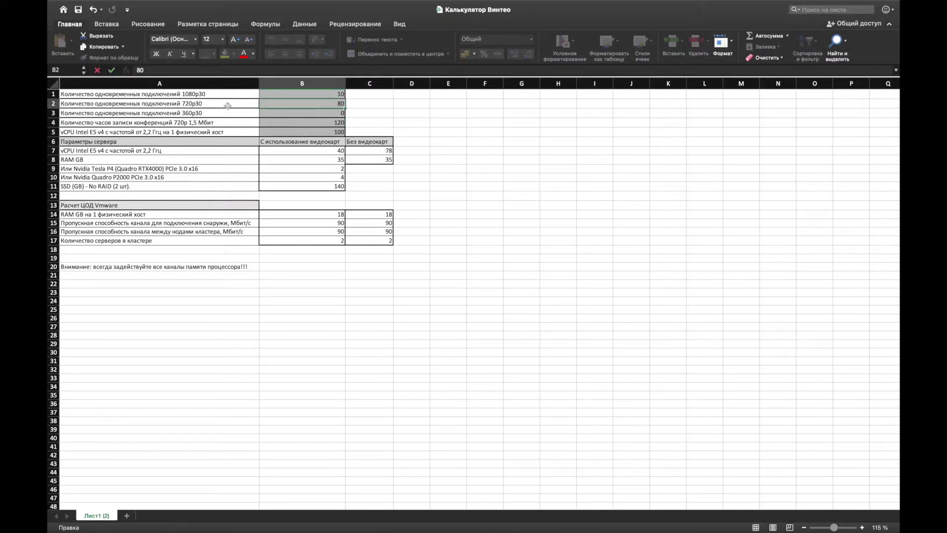
Try relabelling the 720p30 connections row as 720p60, discard the label edit, and undo the last connection count change
double_click(225, 105)
key(BackSpace)
key(BackSpace)
text(60)
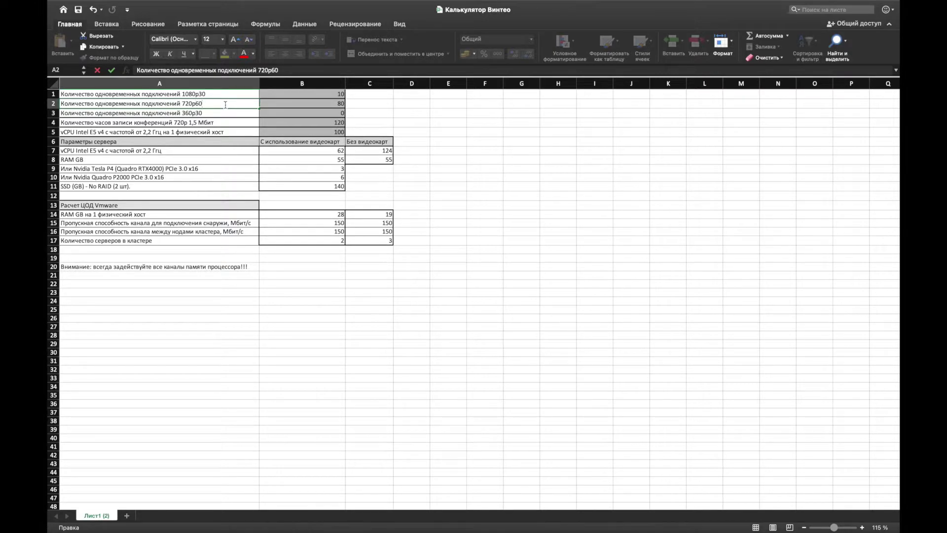
key(Escape)
key(super+z)
click(393, 133)
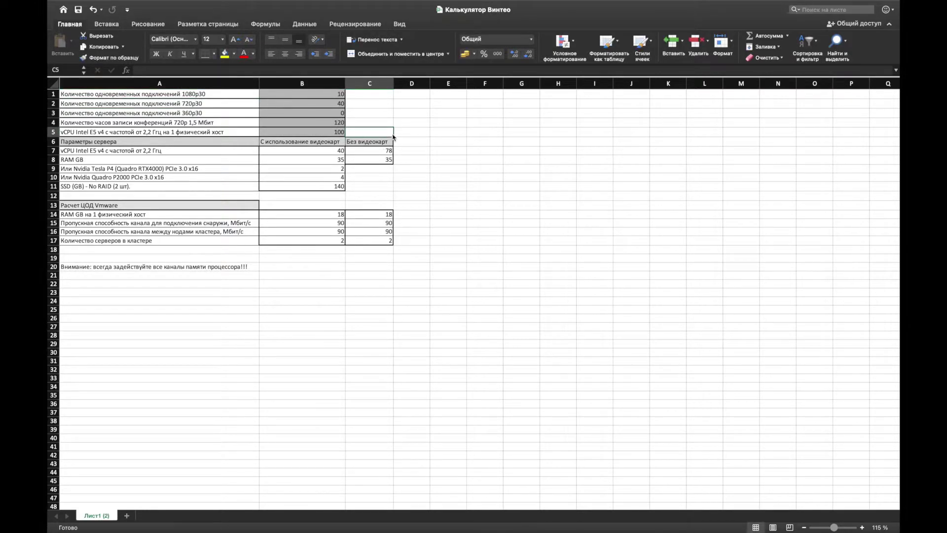
key(super+z)
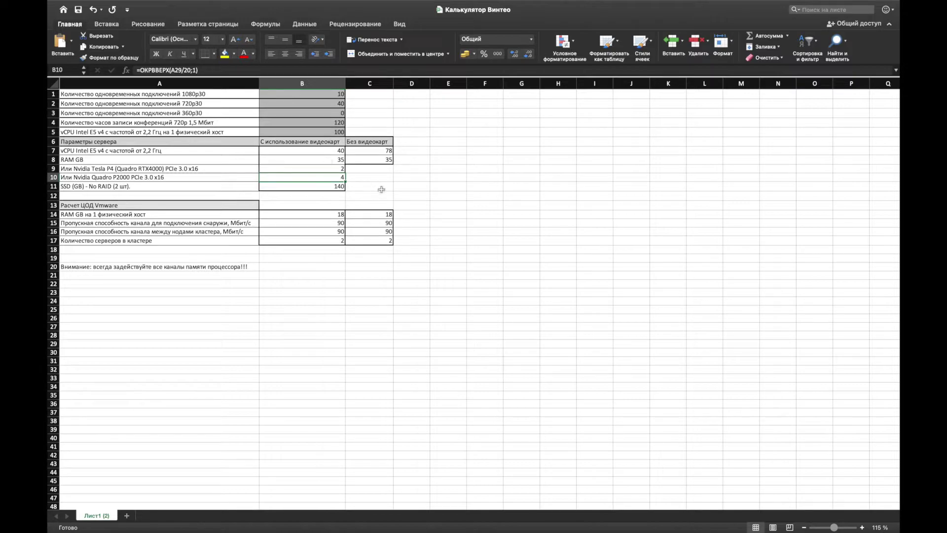
Examine the server's vCPU, RAM, Nvidia Tesla P4 and Nvidia Quadro P2000 requirements and the note about using all memory channels
click(336, 150)
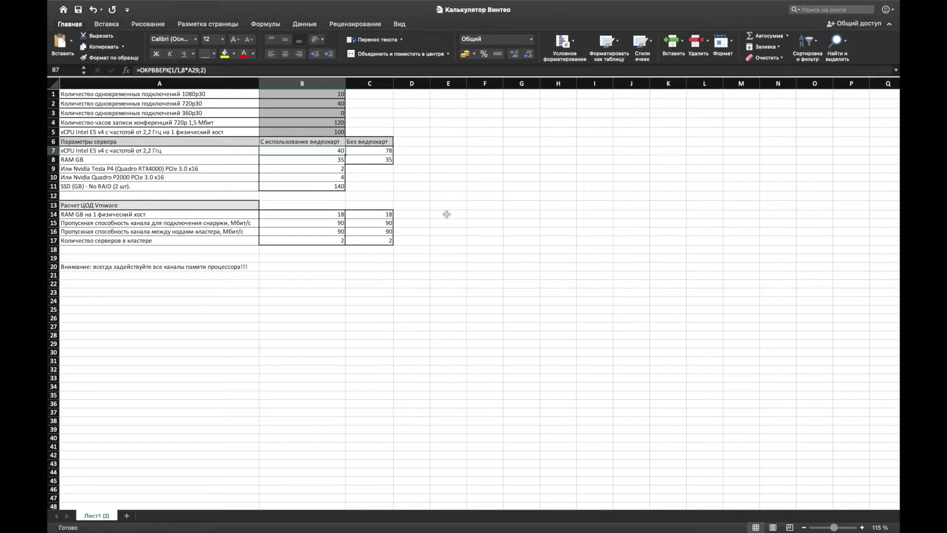
click(329, 169)
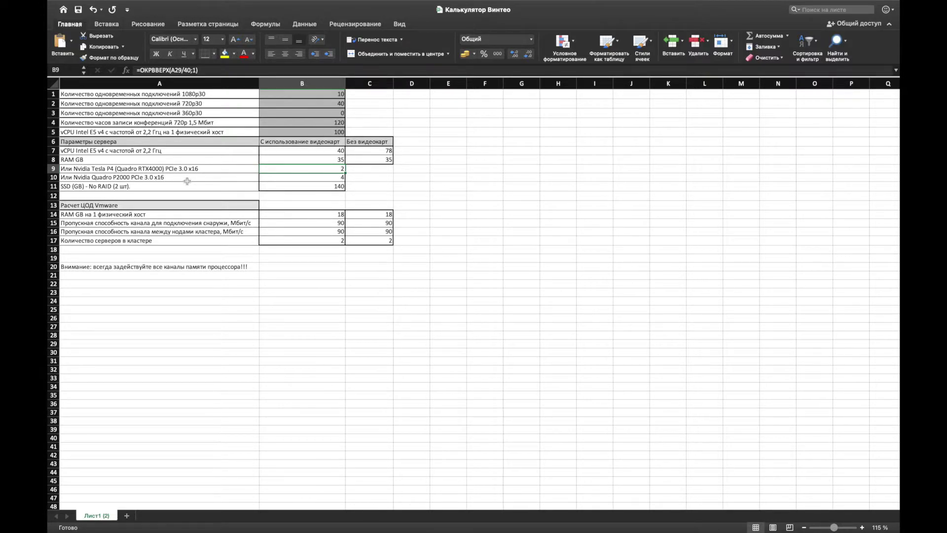
click(329, 178)
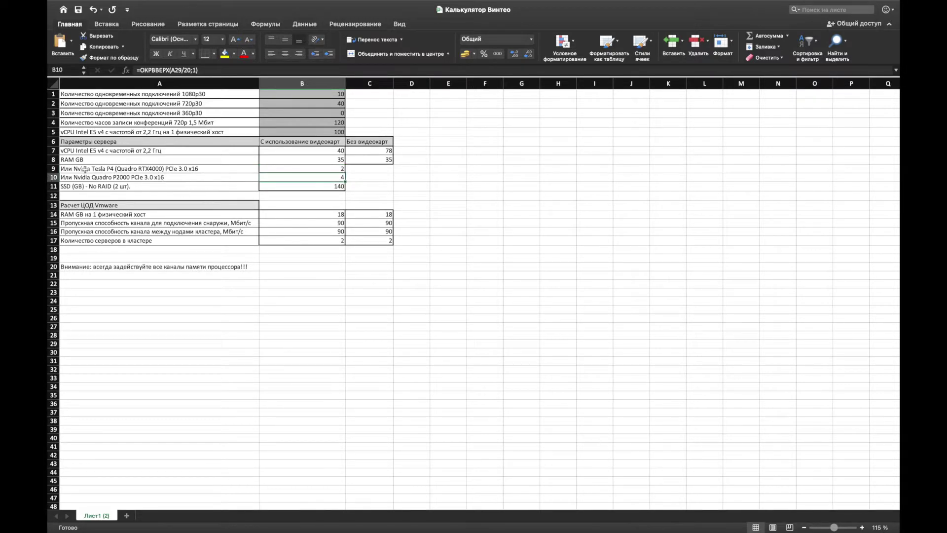
click(218, 195)
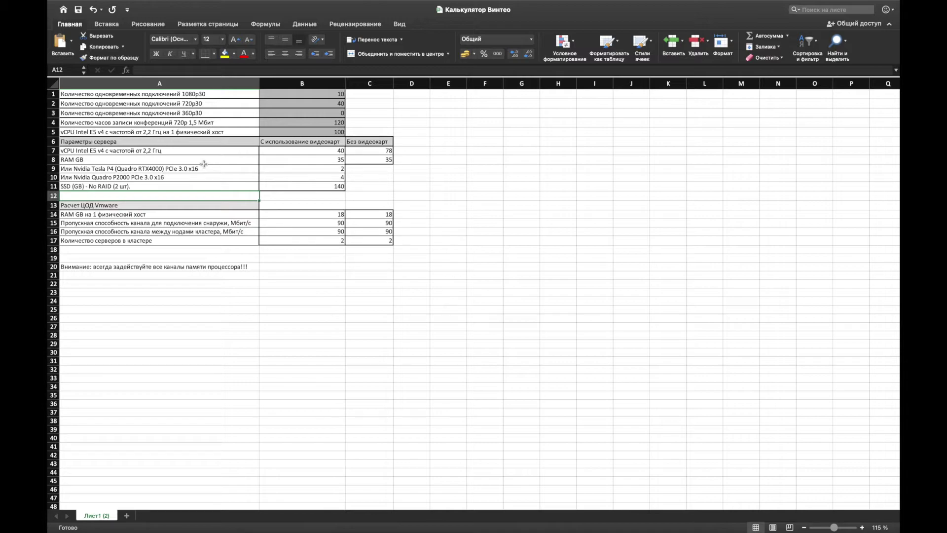
click(412, 177)
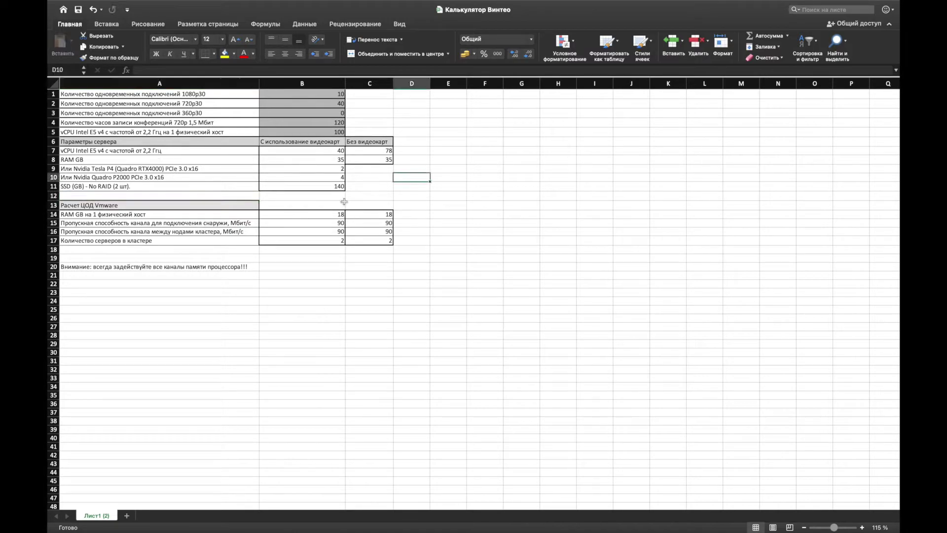
click(335, 161)
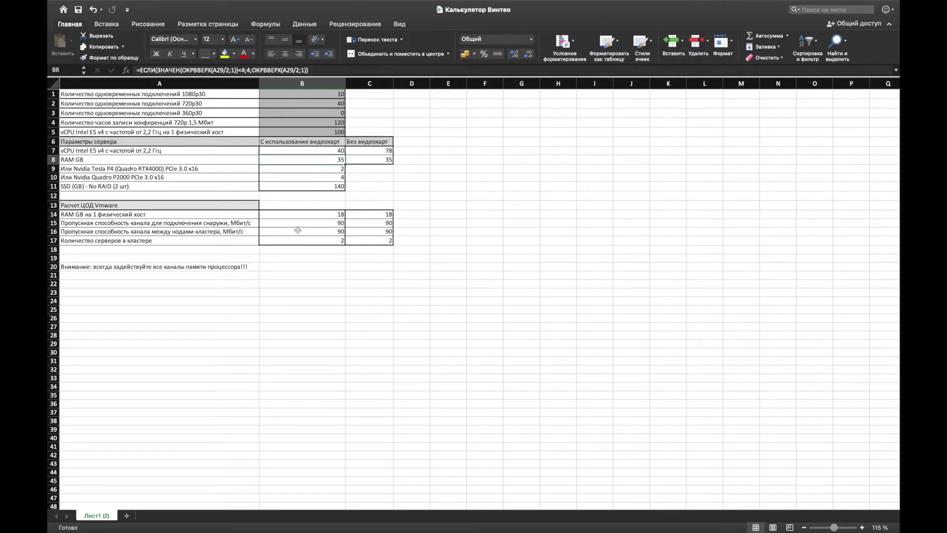
click(246, 267)
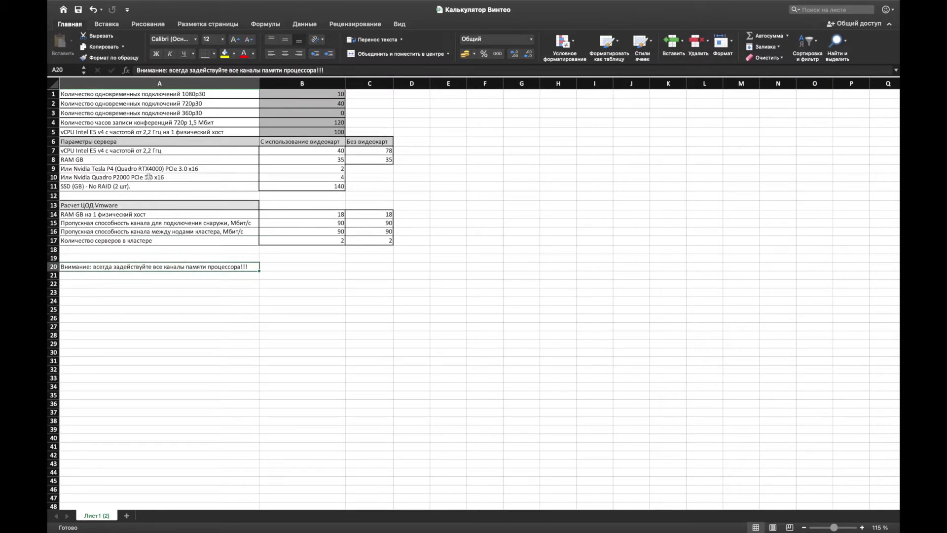
click(97, 150)
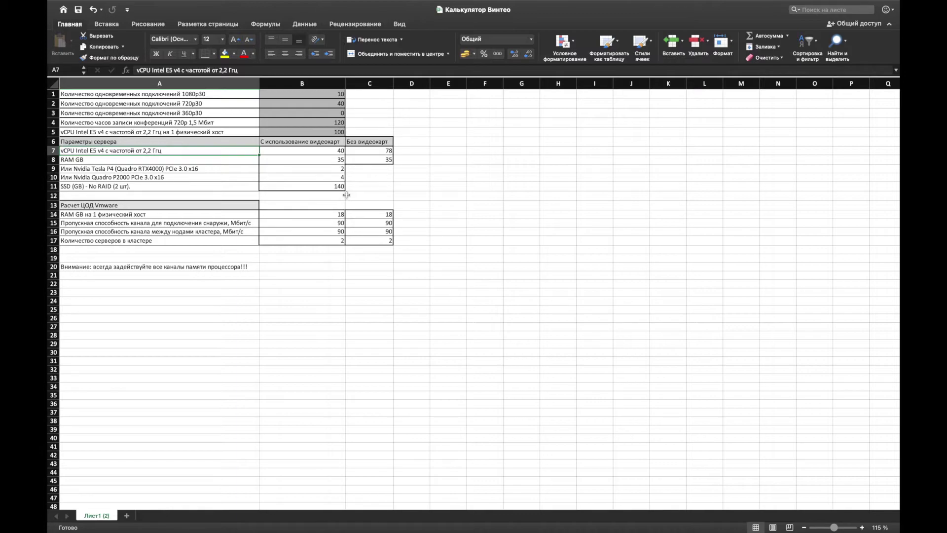
click(336, 159)
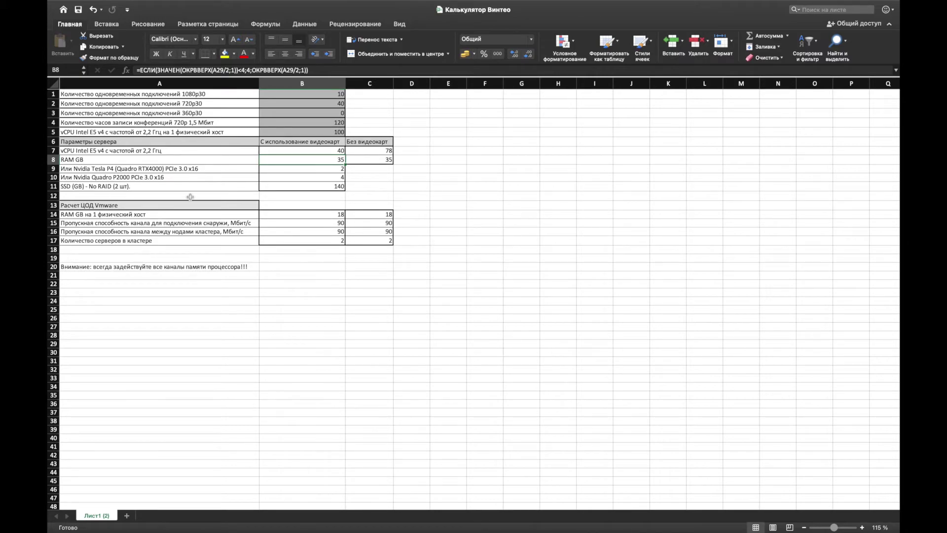
click(204, 171)
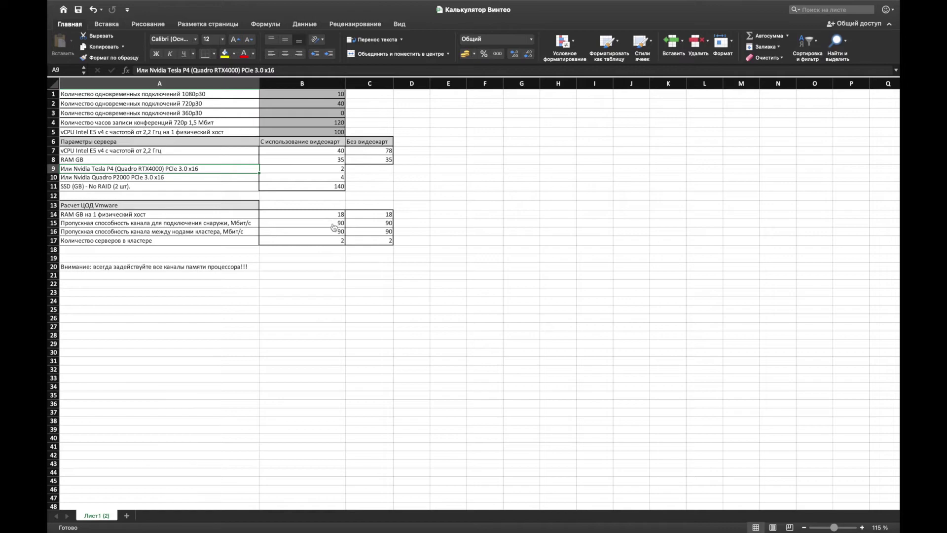
Switch to the browser, check the memory and expansion slots in the ASUS ESC4000 G4 specifications, and return to the calculator workbook
key(super+Tab)
key(super+Tab)
key(super+Tab)
key(super+Tab)
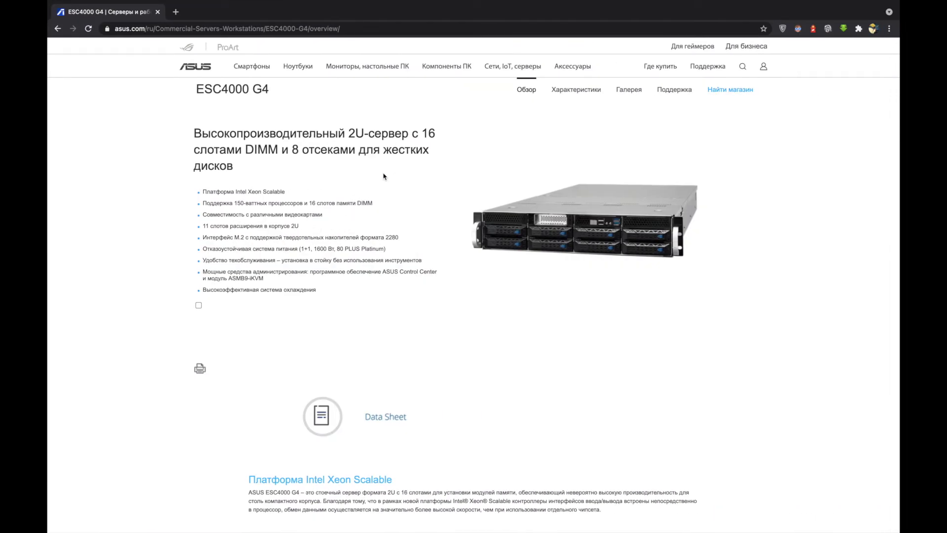
click(576, 93)
scroll(522, 209, down, 2)
scroll(489, 362, down, 1)
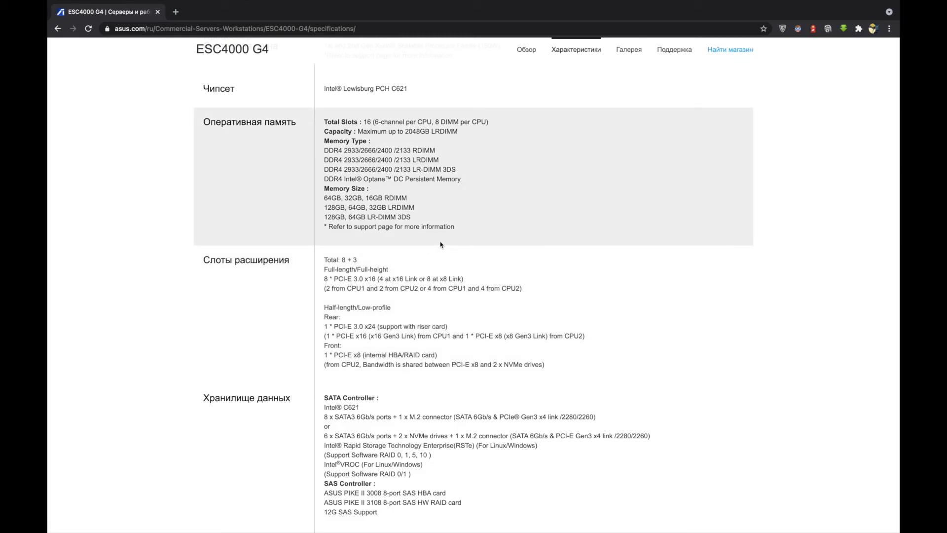
key(super+Tab)
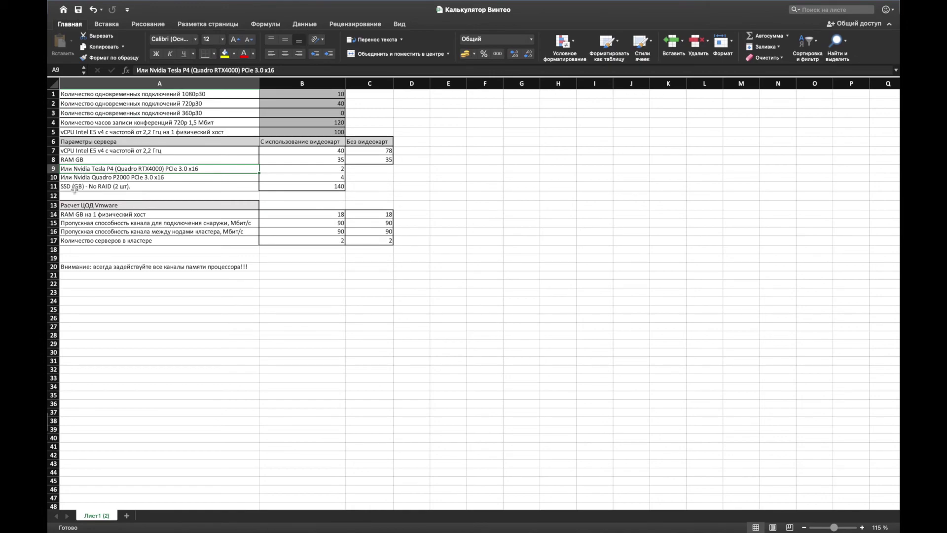
click(180, 195)
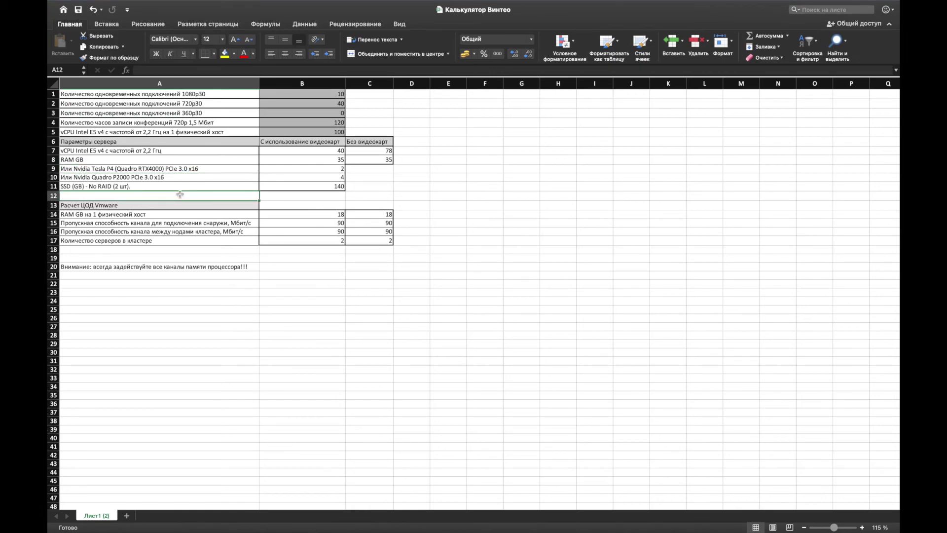